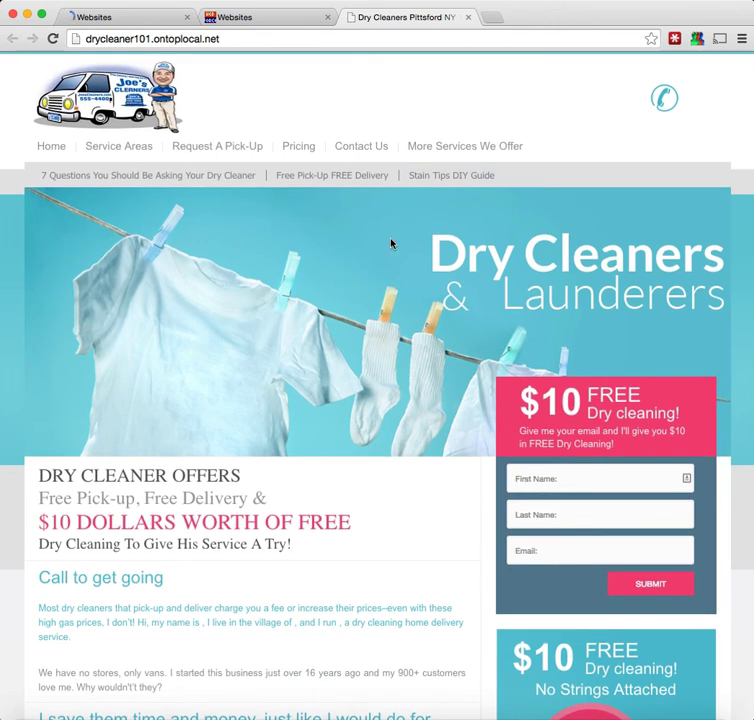
# Step: Open the Dry Cleaner 101 website's content on the beta server and start editing its home page (index.html)
pyautogui.click(256, 20)
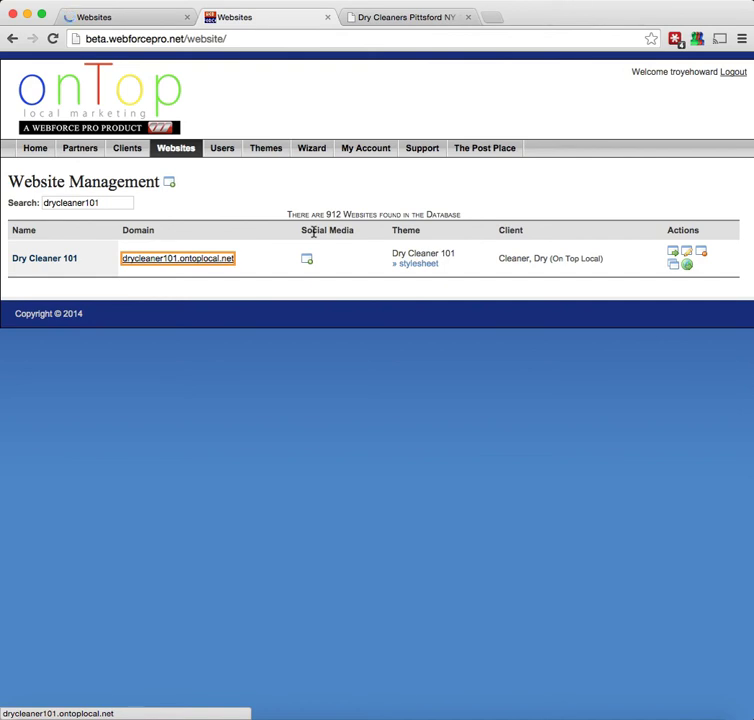
pyautogui.click(52, 264)
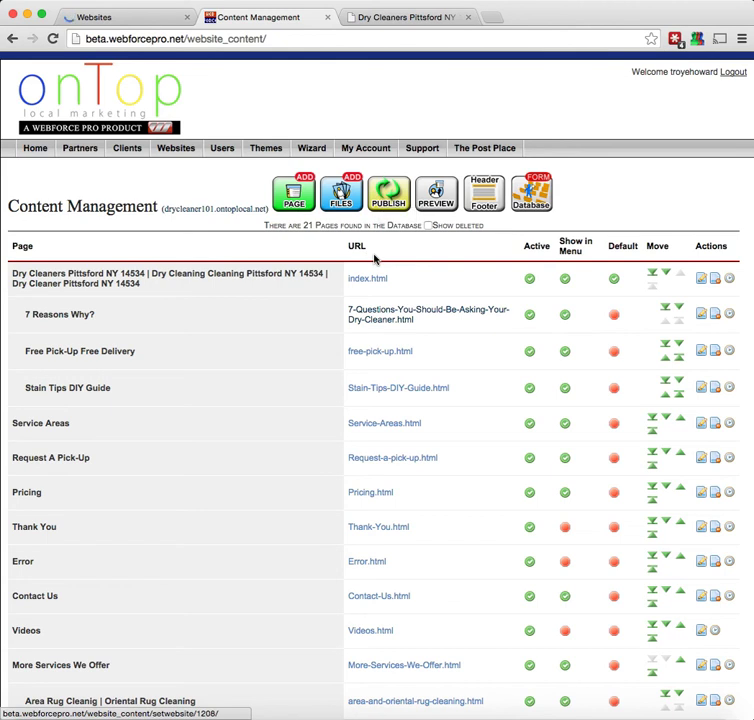
pyautogui.click(702, 279)
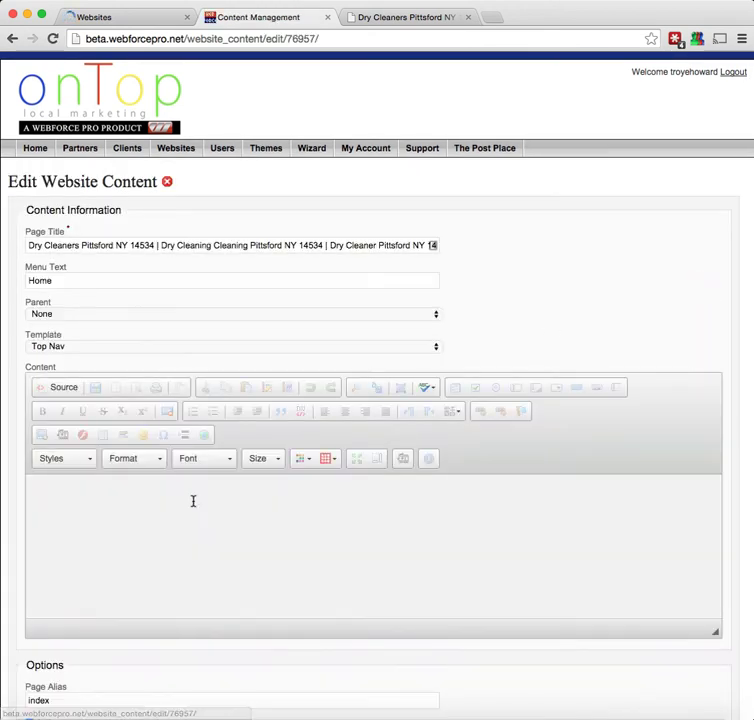
# Step: Append the account owner's first name and "Rules!" to the "Call {$phone} to get going" heading and submit the content
pyautogui.scroll(-10, 170, 521)
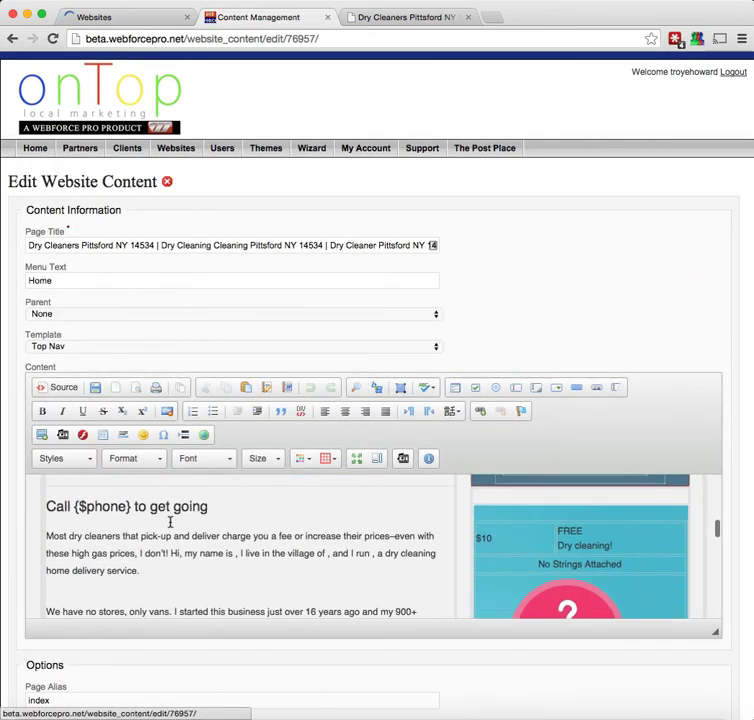
pyautogui.click(247, 513)
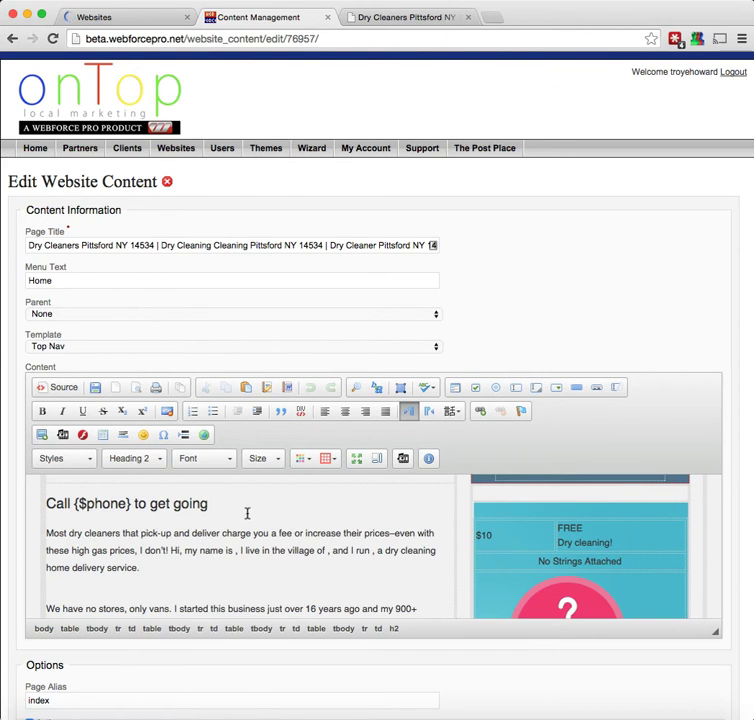
pyautogui.write('Troy Rules!')
pyautogui.scroll(-1, 153, 538)
pyautogui.scroll(-5, 15, 520)
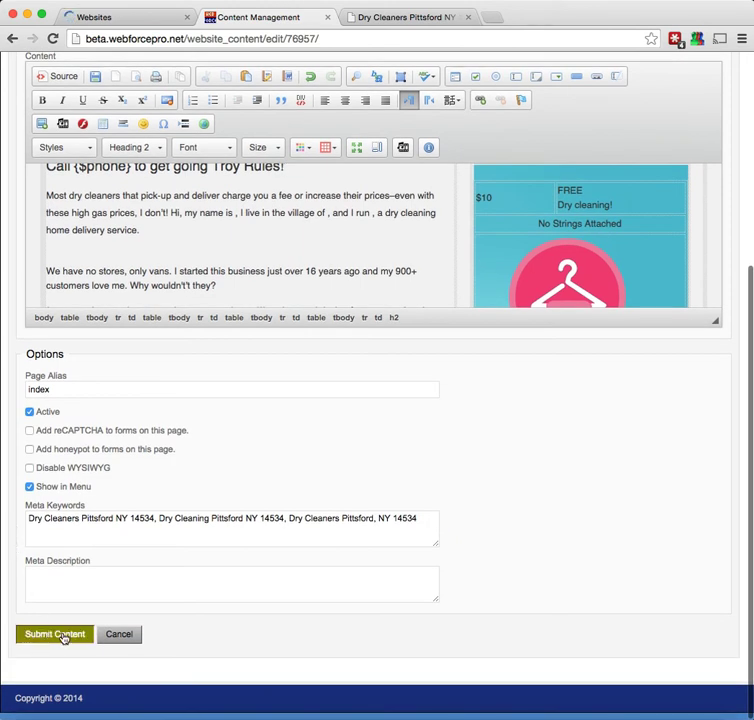
pyautogui.click(62, 637)
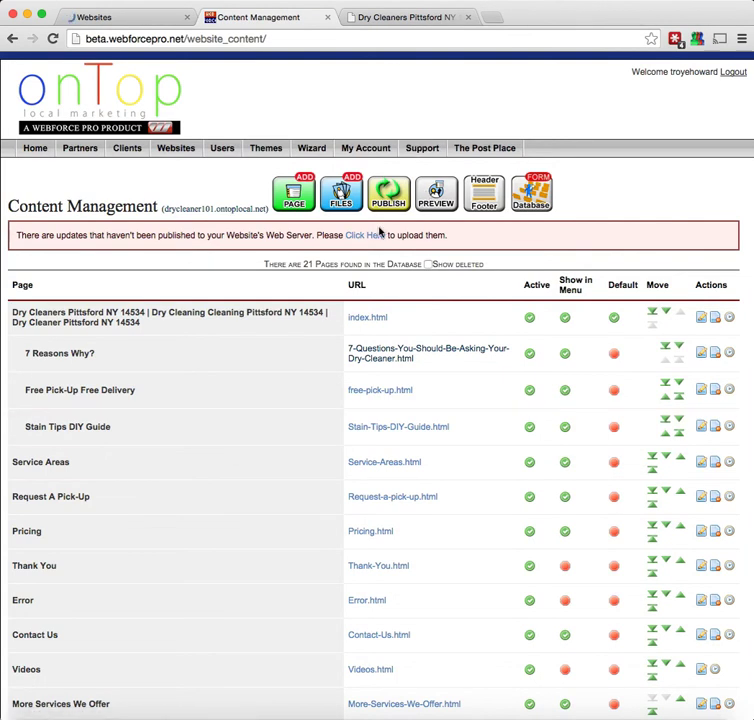
# Step: Reload the live drycleaner101.ontoplocal.net home page and check its "Call to get going" heading before publishing
pyautogui.click(384, 17)
pyautogui.scroll(-2, 340, 322)
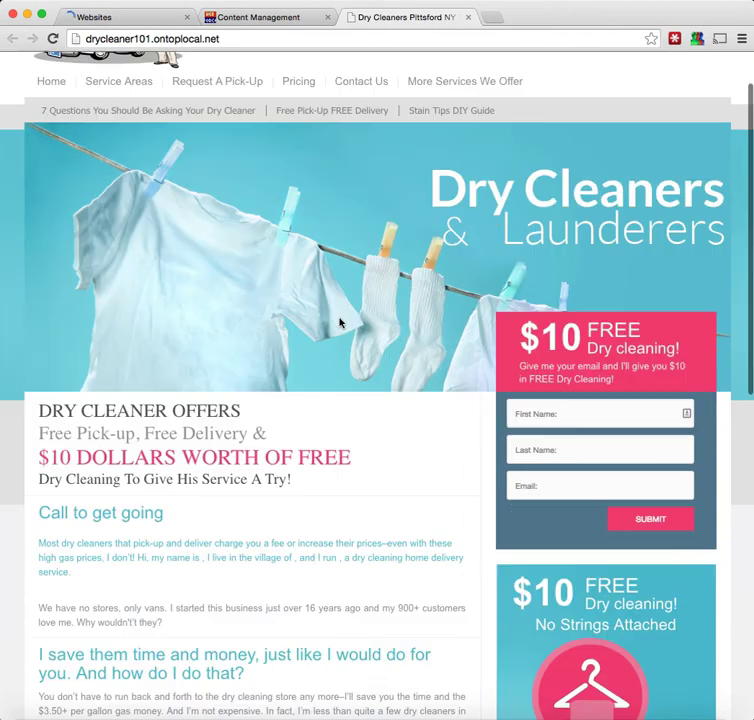
pyautogui.scroll(-1, 340, 322)
pyautogui.click(52, 38)
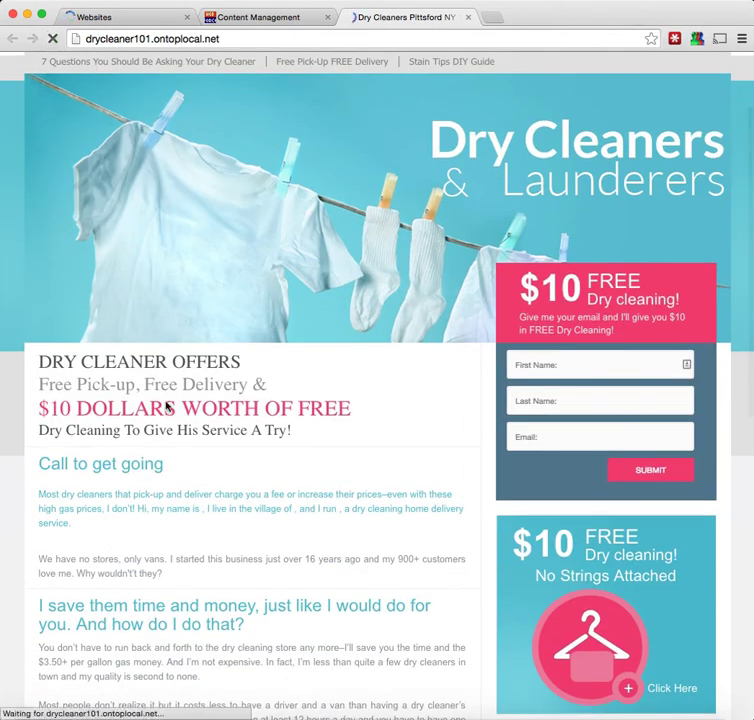
# Step: Publish the website's pending updates from the beta server and check the added heading text on the reloaded live page
pyautogui.click(267, 17)
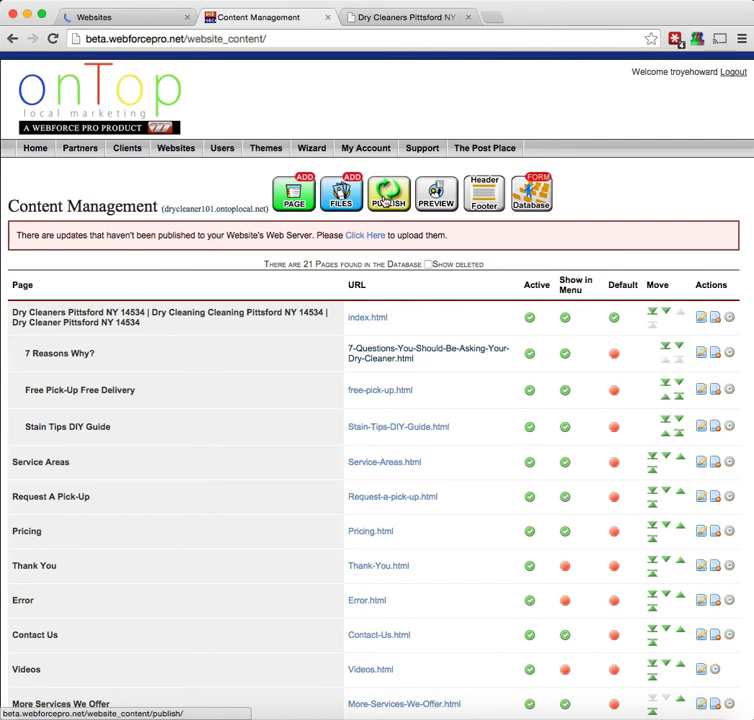
pyautogui.click(388, 200)
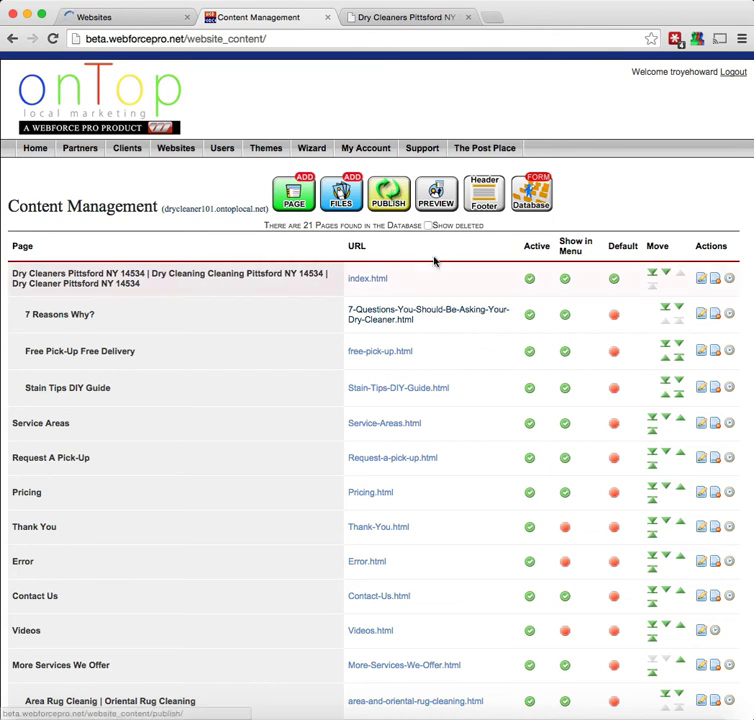
pyautogui.click(403, 17)
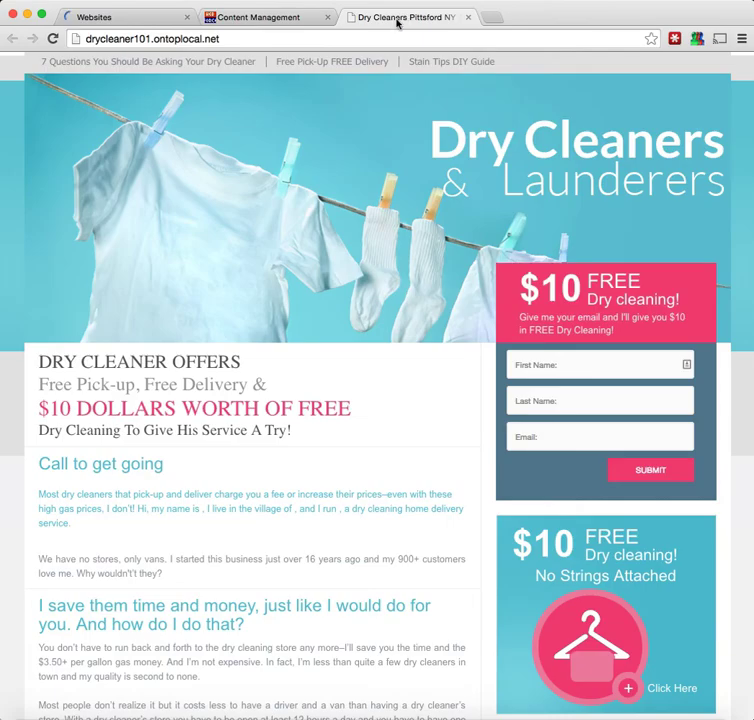
pyautogui.click(52, 38)
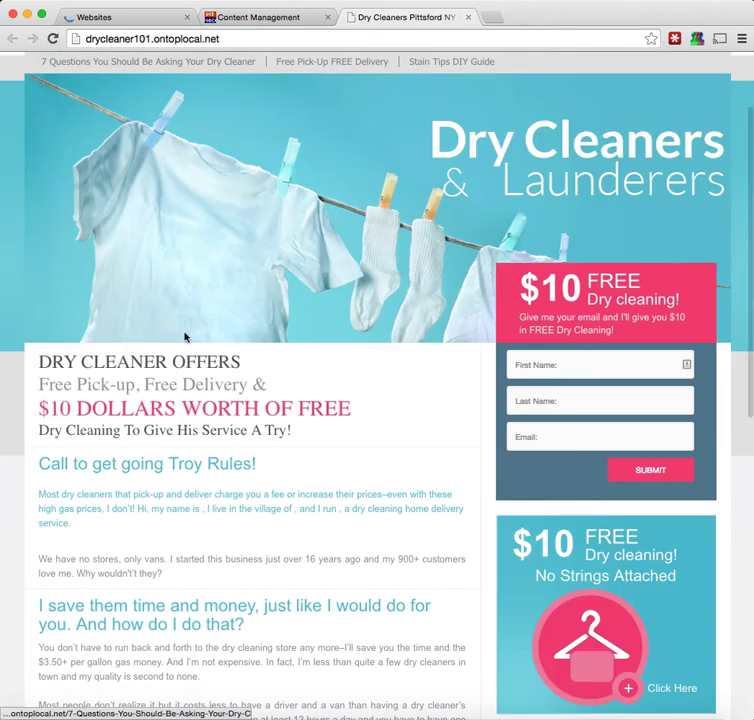
pyautogui.moveTo(168, 463); pyautogui.dragTo(257, 463)
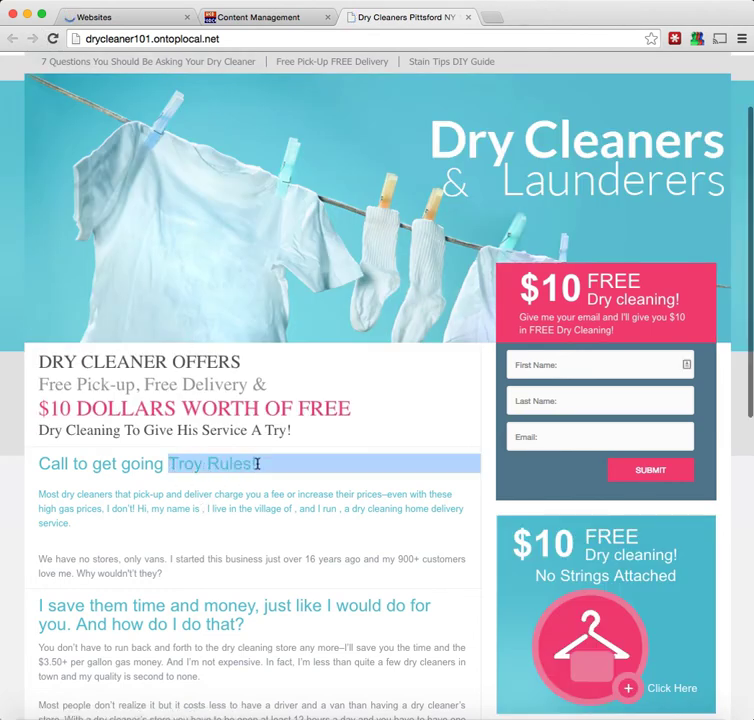
pyautogui.click(252, 468)
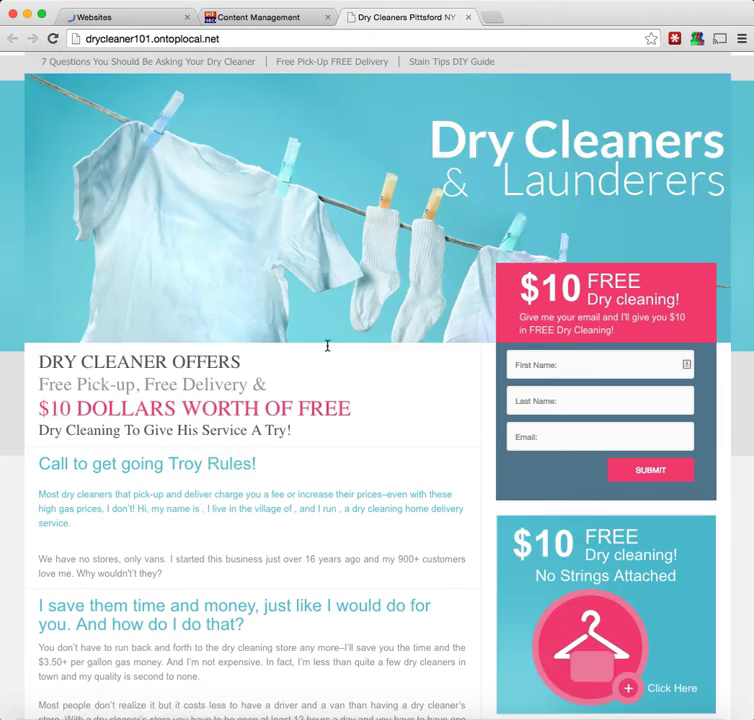
pyautogui.click(296, 19)
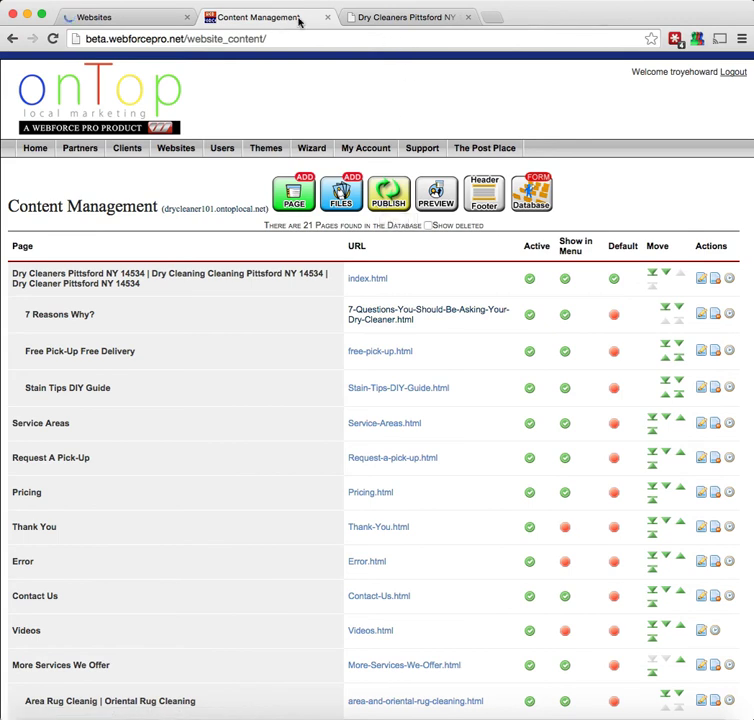
pyautogui.click(420, 18)
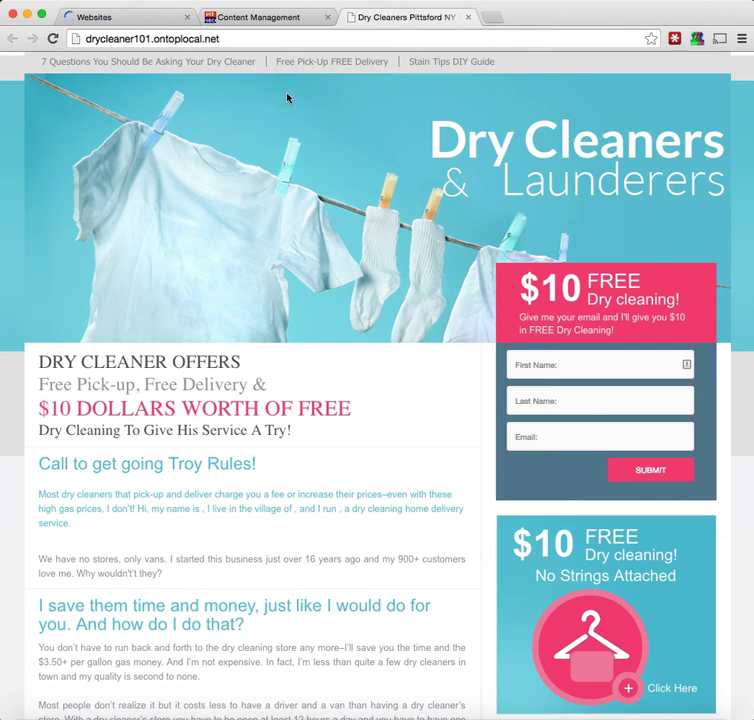
# Step: Remove the added phrase from the home page's "Call {$phone} to get going" heading and submit the content
pyautogui.click(298, 18)
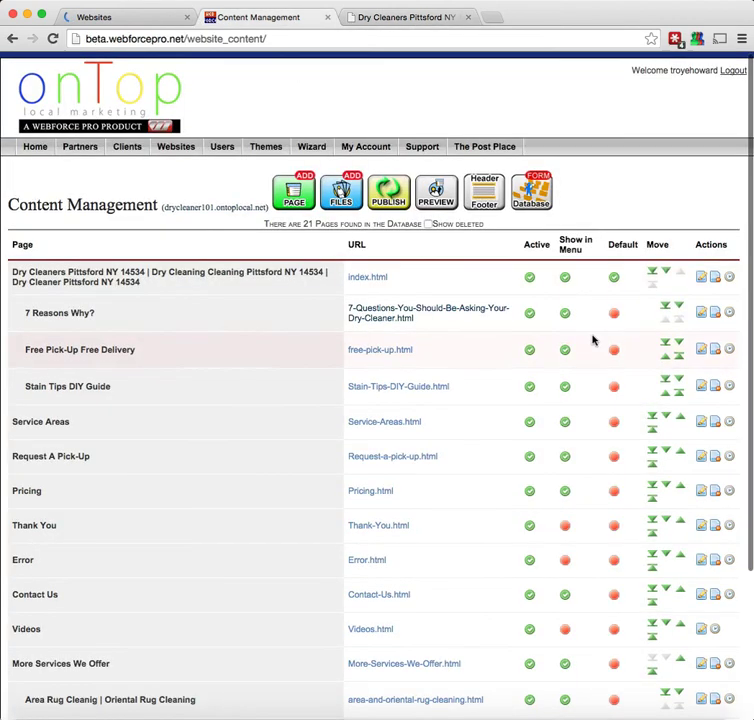
pyautogui.click(700, 280)
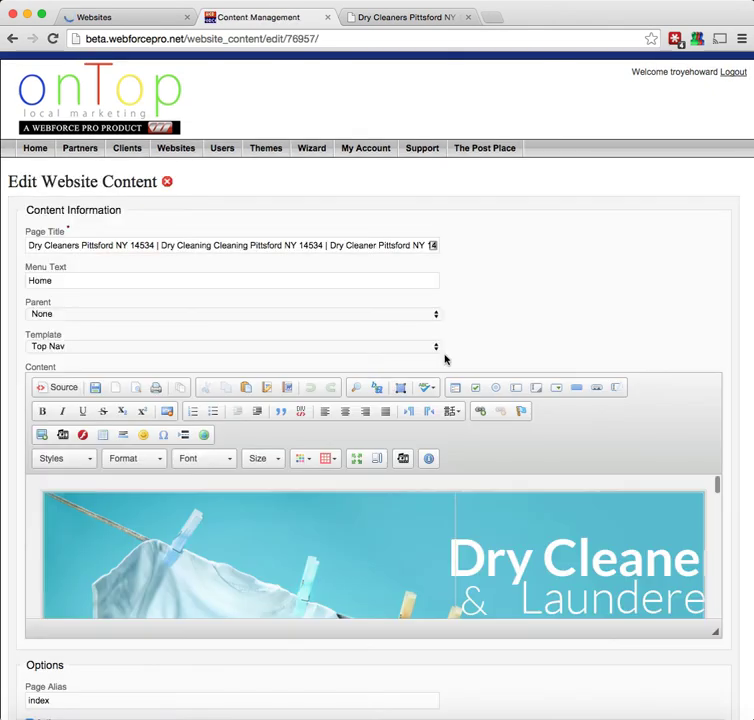
pyautogui.scroll(-5, 294, 555)
pyautogui.click(289, 495)
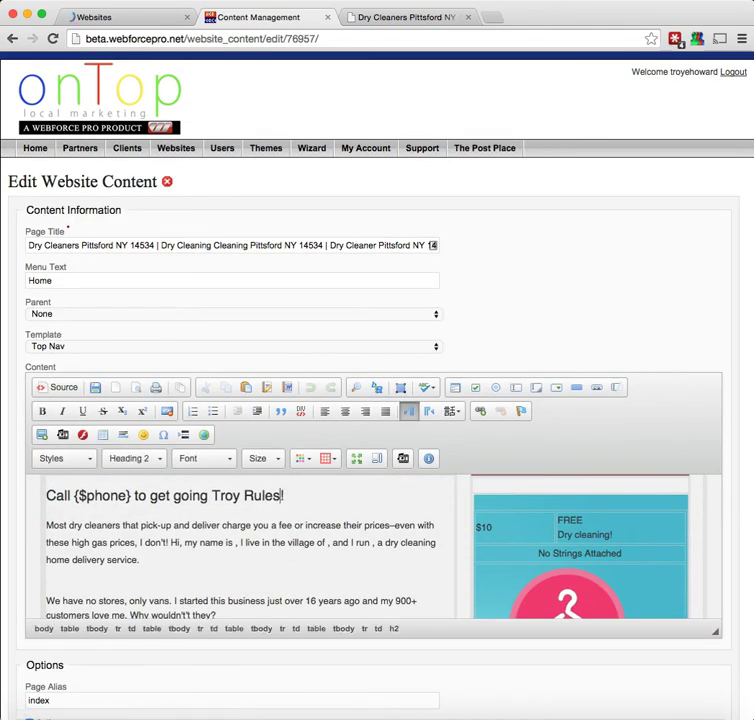
pyautogui.press('BackSpace')
pyautogui.press('BackSpace')
pyautogui.press('BackSpace')
pyautogui.press('BackSpace')
pyautogui.press('BackSpace')
pyautogui.press('BackSpace')
pyautogui.press('BackSpace')
pyautogui.press('BackSpace')
pyautogui.press('BackSpace')
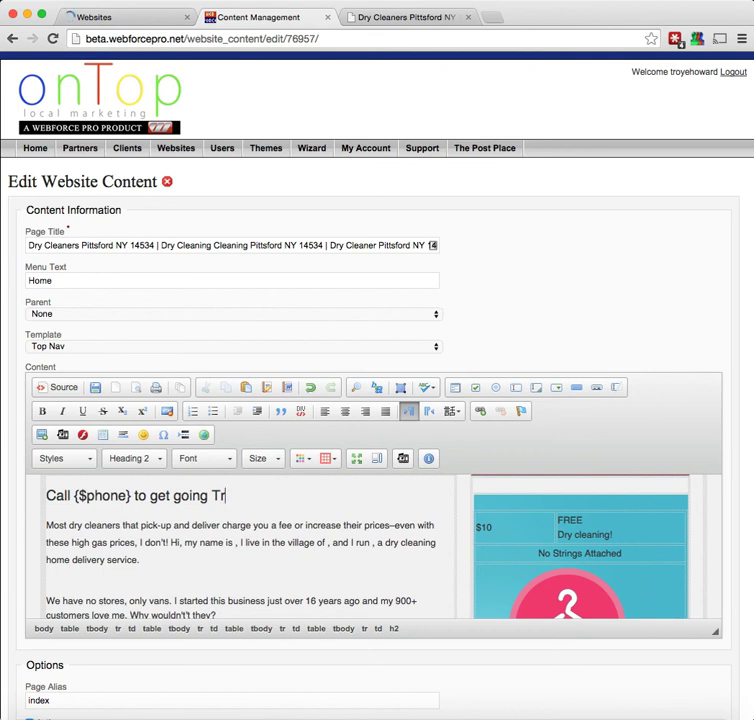
pyautogui.press('BackSpace')
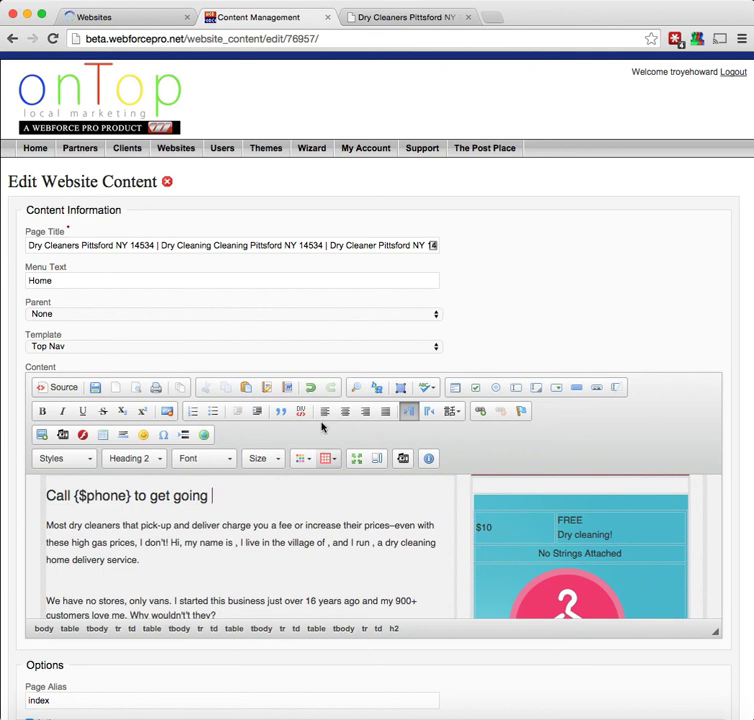
pyautogui.scroll(-5, 50, 440)
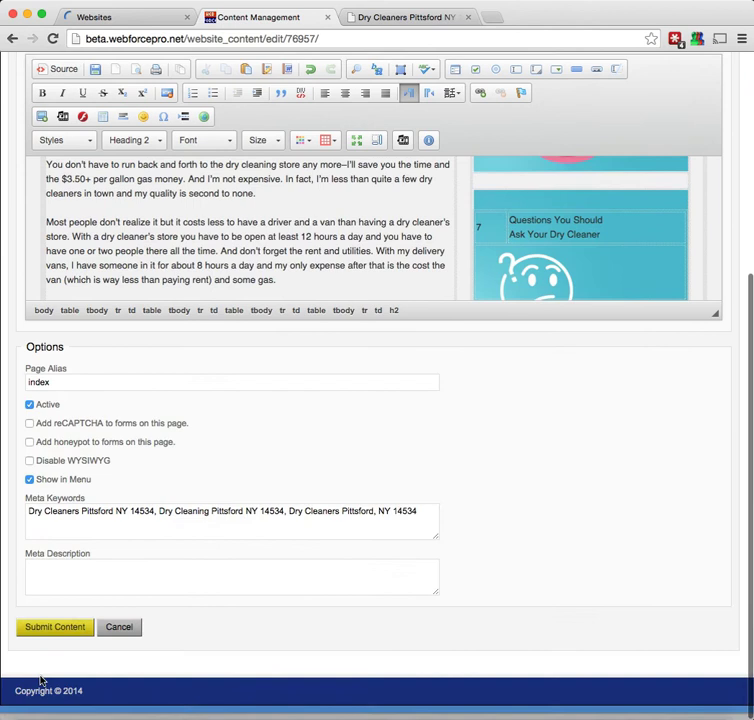
pyautogui.click(54, 640)
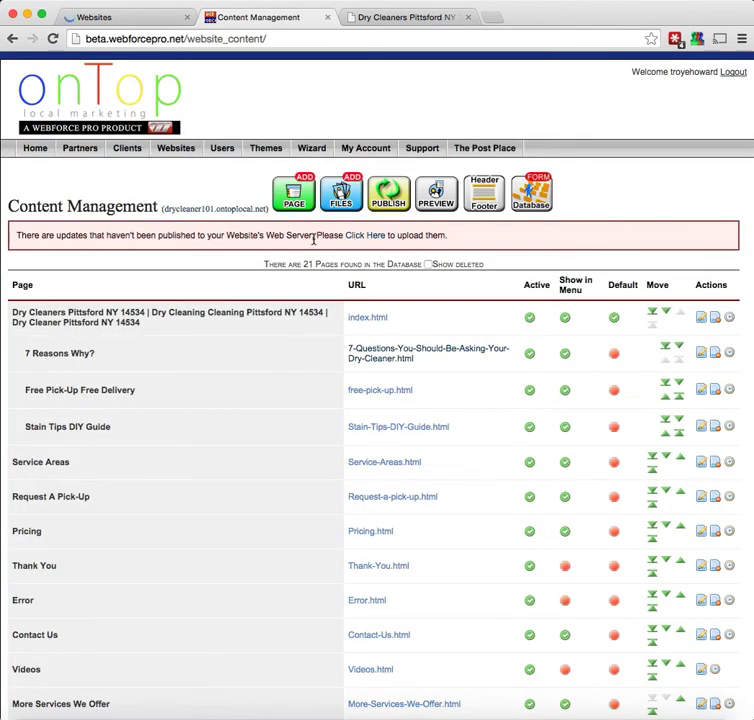
# Step: Publish the restored heading from the beta server, then reload the live home page and look through it
pyautogui.click(393, 196)
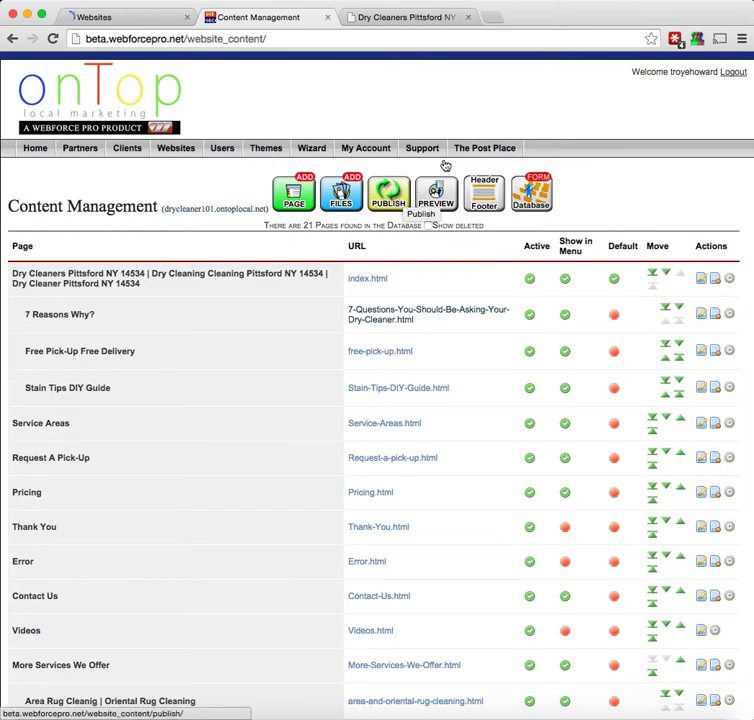
pyautogui.click(385, 19)
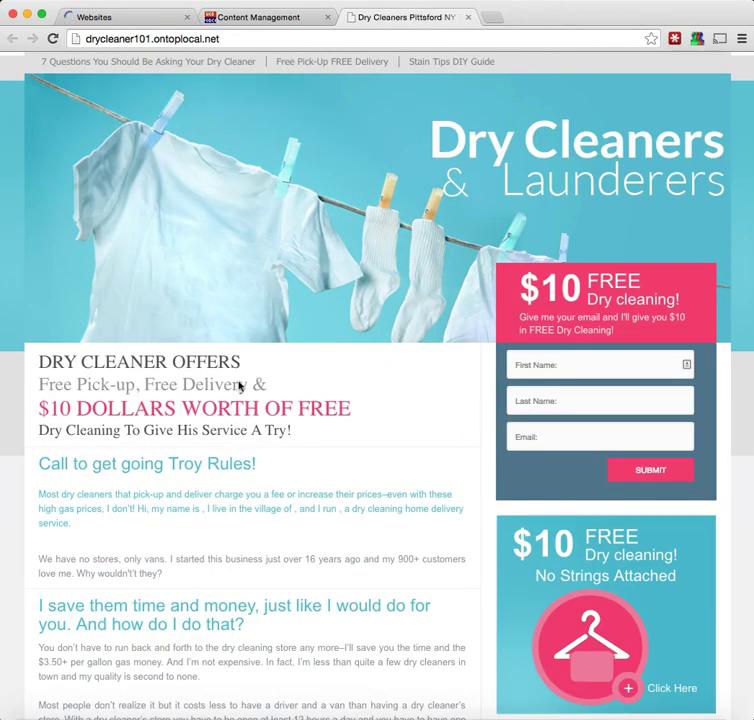
pyautogui.click(53, 38)
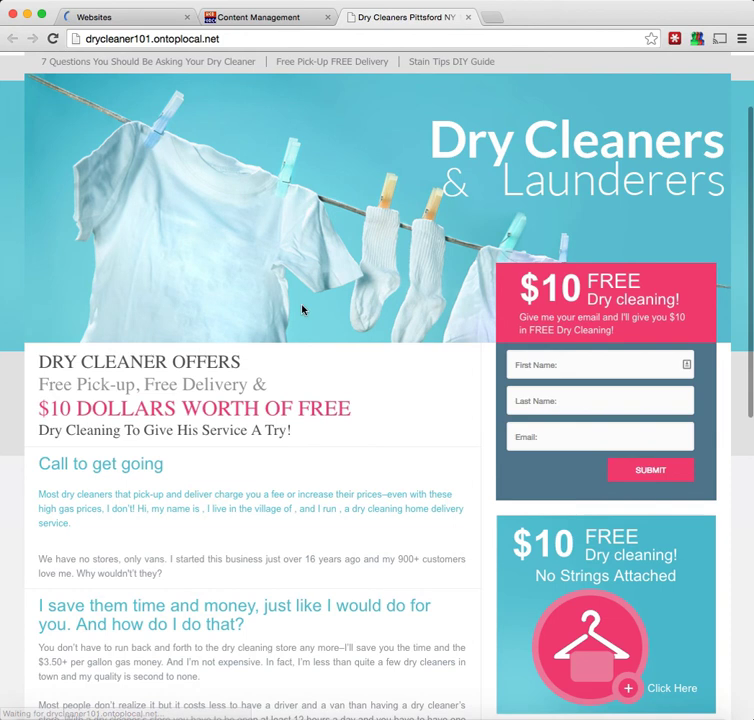
pyautogui.scroll(-10, 168, 462)
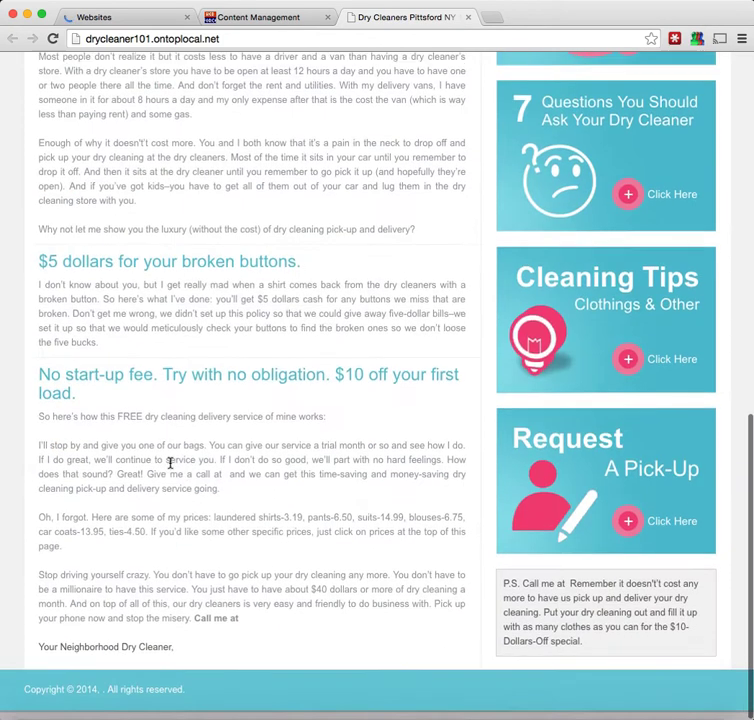
pyautogui.scroll(10, 168, 462)
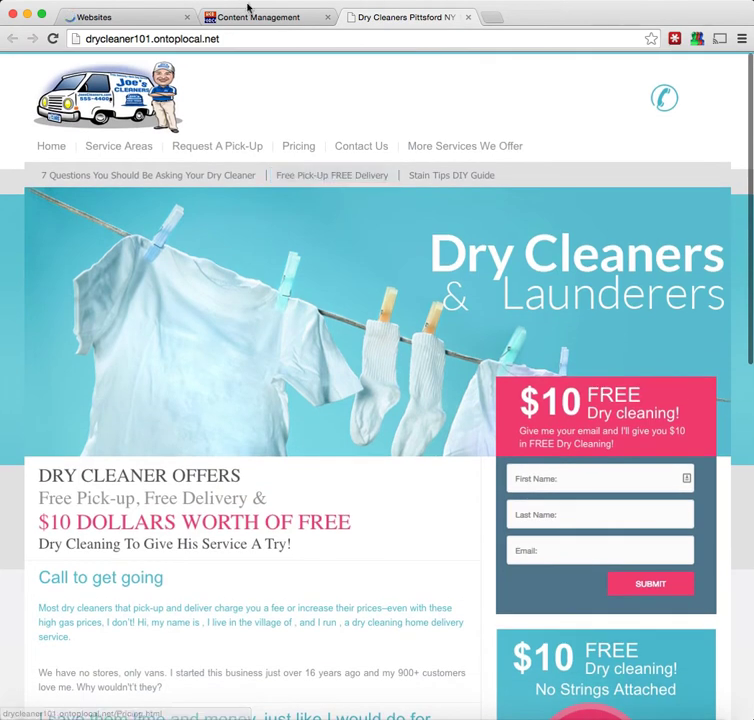
pyautogui.click(266, 19)
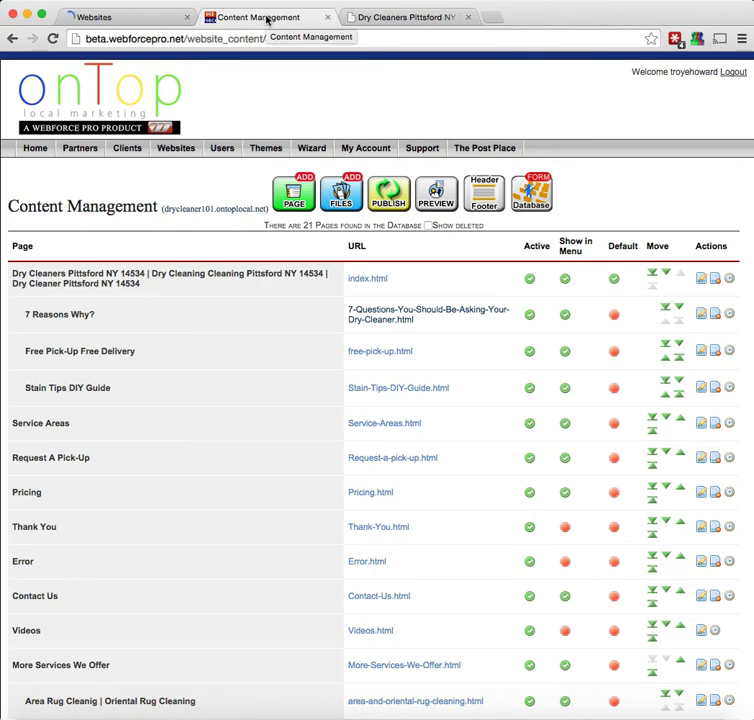
pyautogui.click(128, 16)
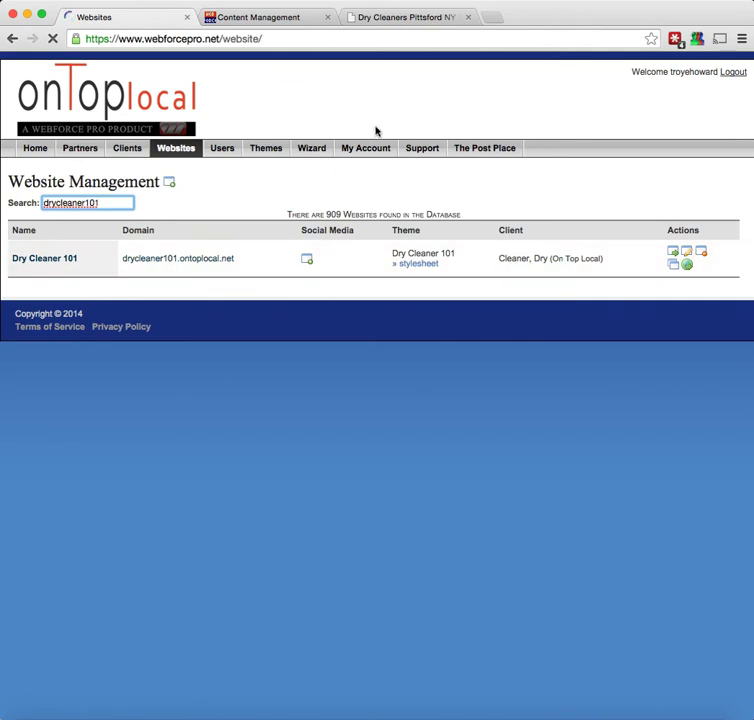
pyautogui.click(52, 262)
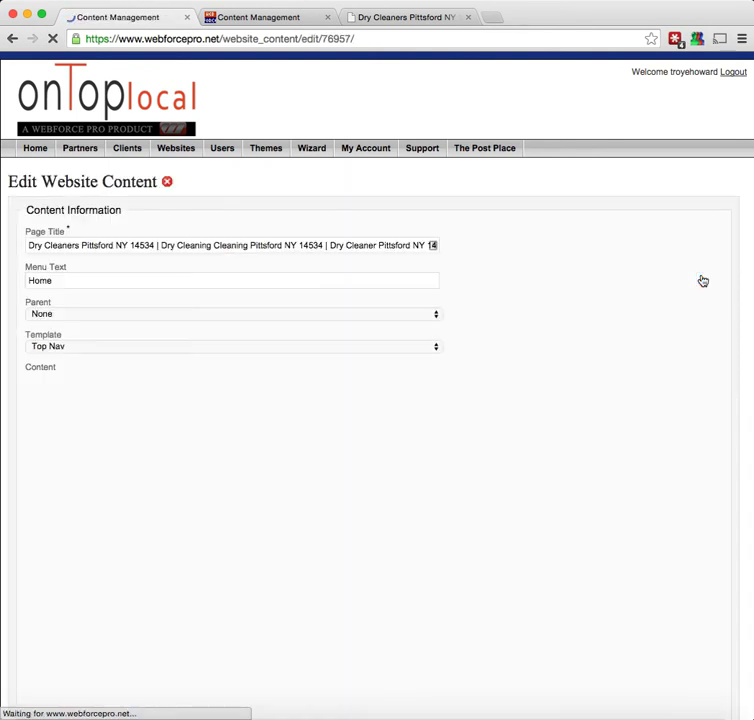
pyautogui.scroll(-2, 237, 387)
pyautogui.scroll(-10, 237, 387)
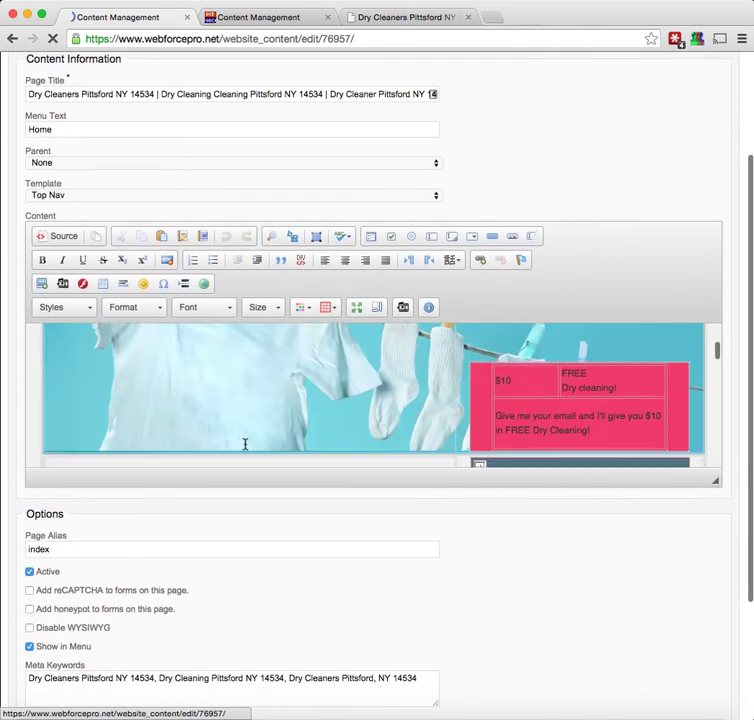
pyautogui.scroll(-3, 290, 375)
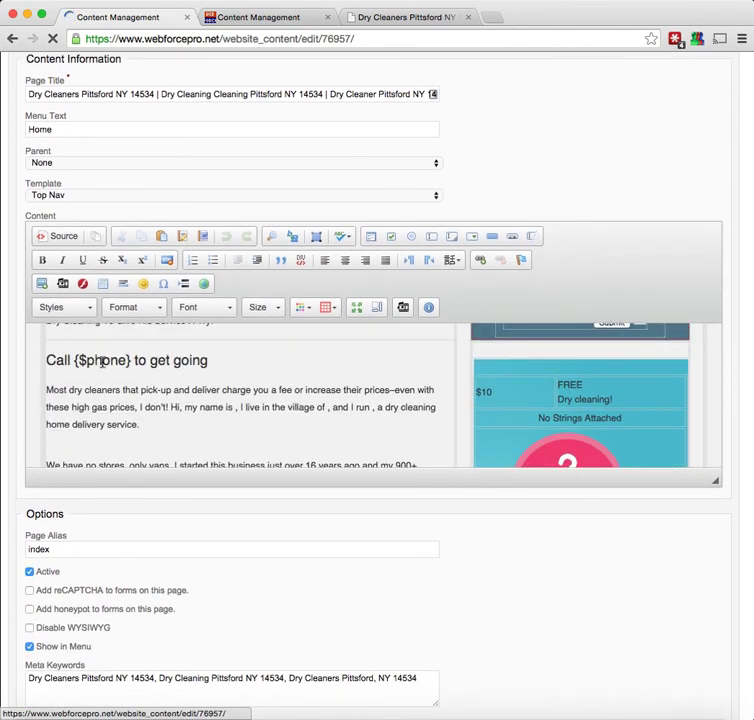
pyautogui.click(220, 360)
pyautogui.write('Troy Rules!')
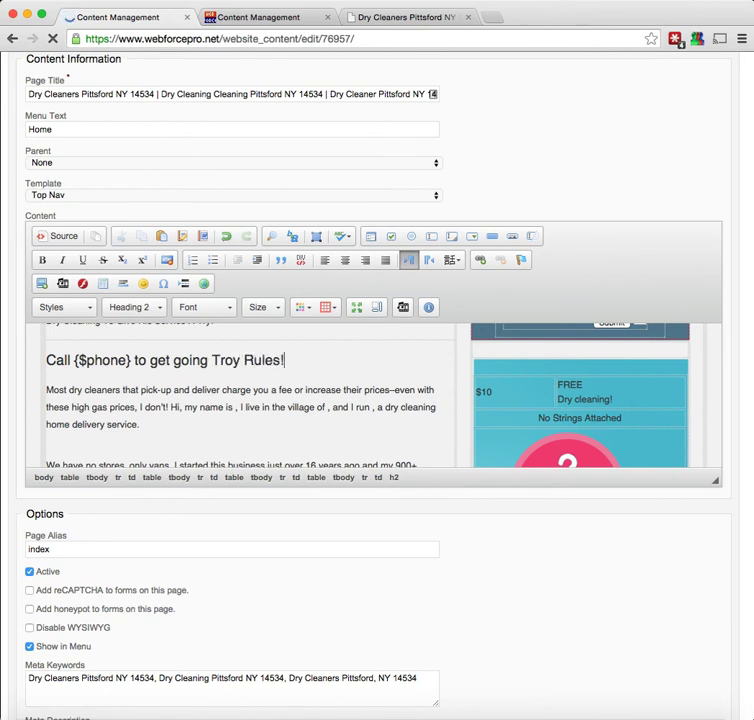
# Step: Save the edited home page and view it in the site preview
pyautogui.scroll(-2, 64, 456)
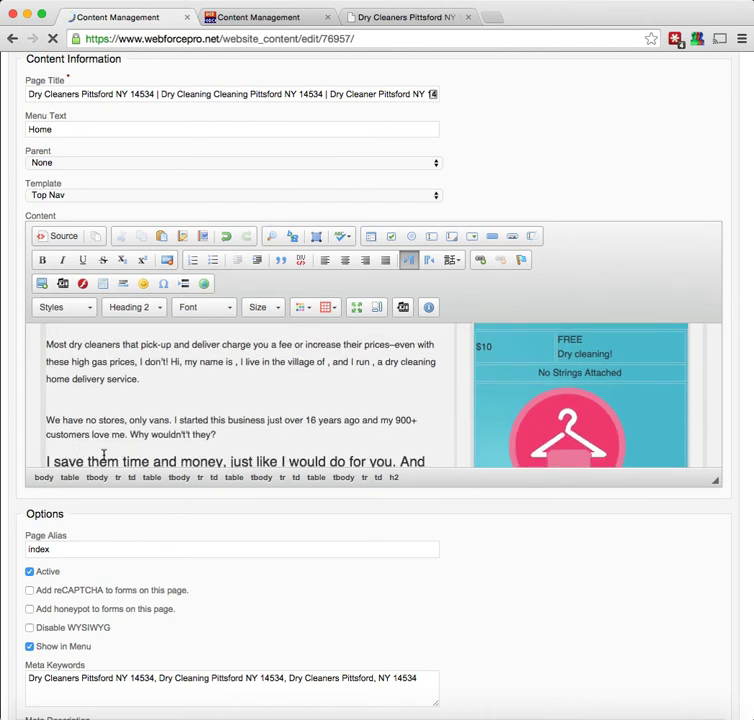
pyautogui.scroll(3, 170, 472)
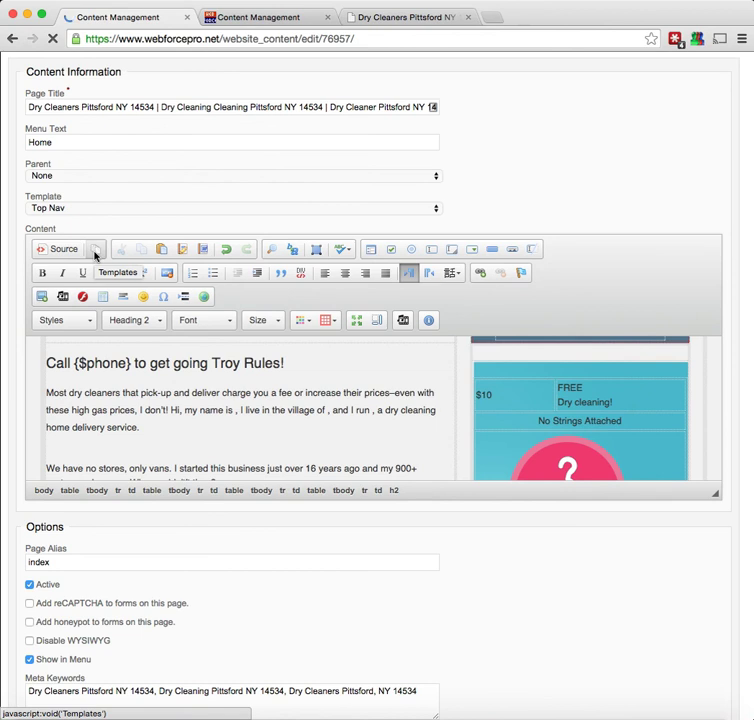
pyautogui.scroll(-10, 95, 255)
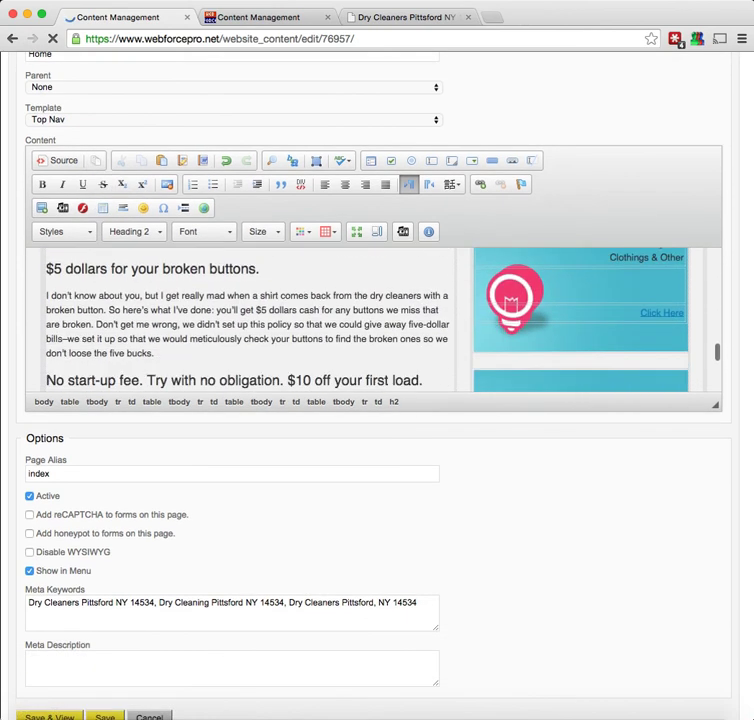
pyautogui.scroll(-2, 65, 527)
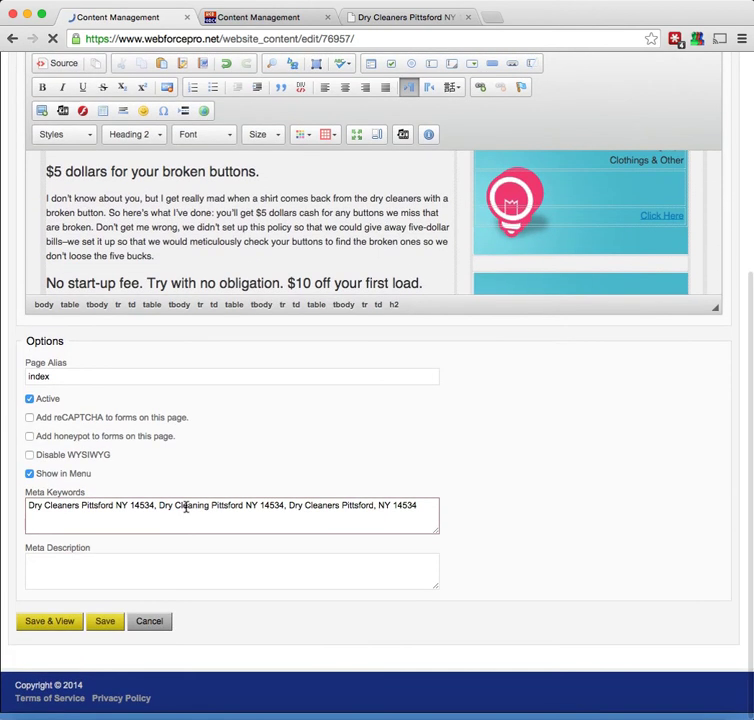
pyautogui.click(52, 621)
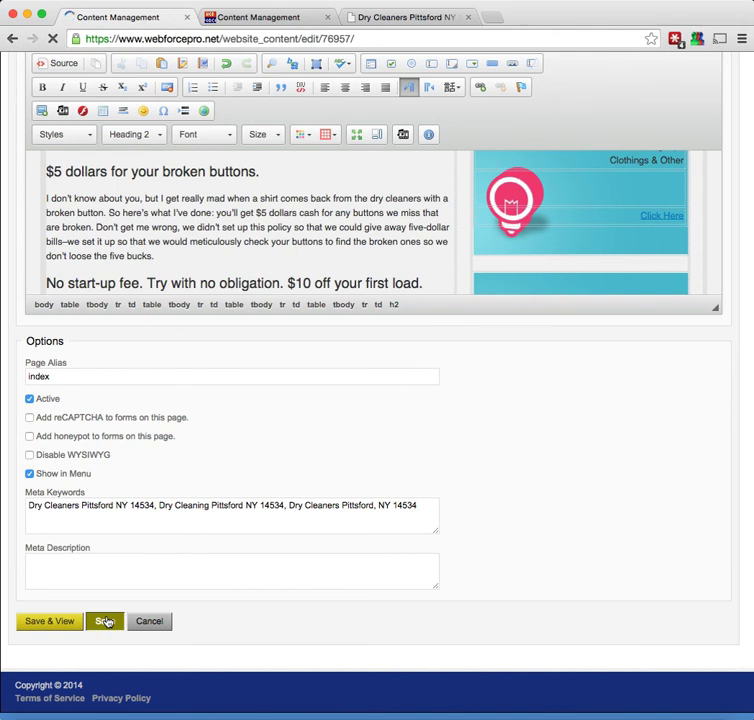
pyautogui.click(37, 624)
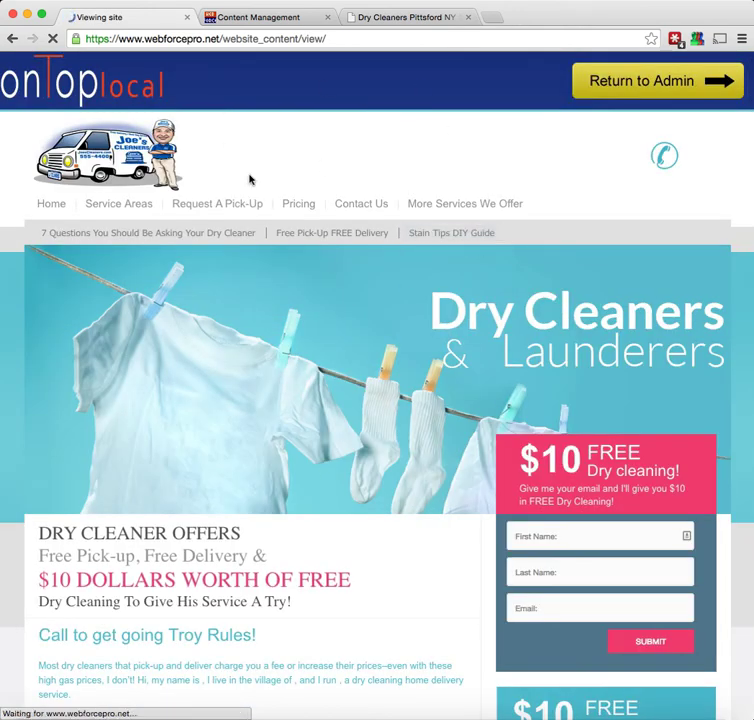
# Step: Examine the phrase added to the "Call to get going" heading and the rest of the home page preview
pyautogui.scroll(-5, 251, 178)
pyautogui.moveTo(173, 432); pyautogui.dragTo(207, 431)
pyautogui.moveTo(261, 434); pyautogui.dragTo(172, 432)
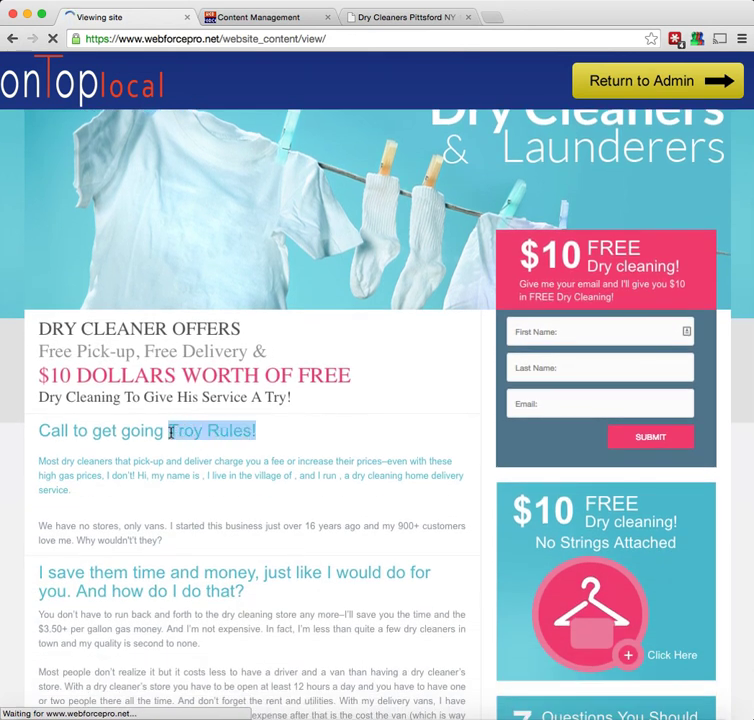
pyautogui.scroll(-7, 295, 504)
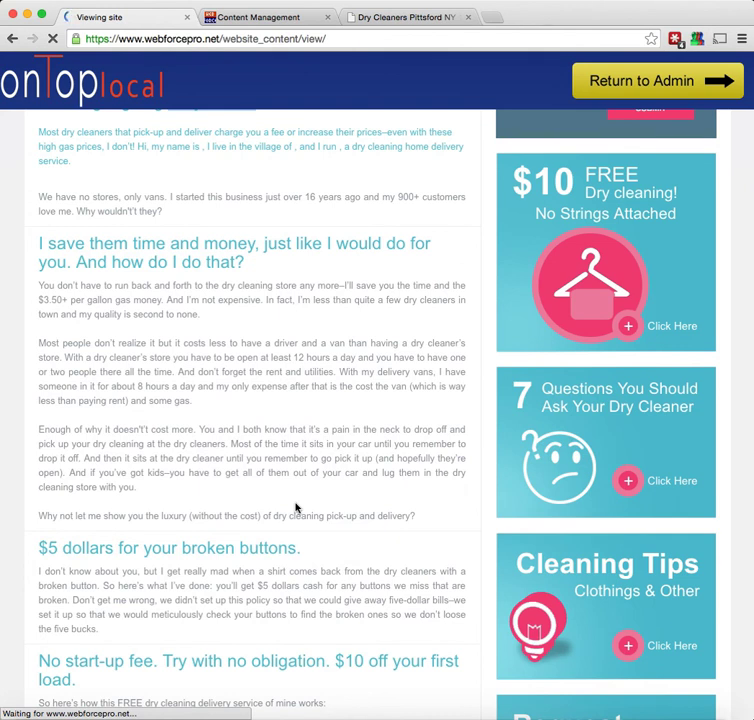
pyautogui.scroll(-3, 296, 510)
pyautogui.scroll(10, 296, 507)
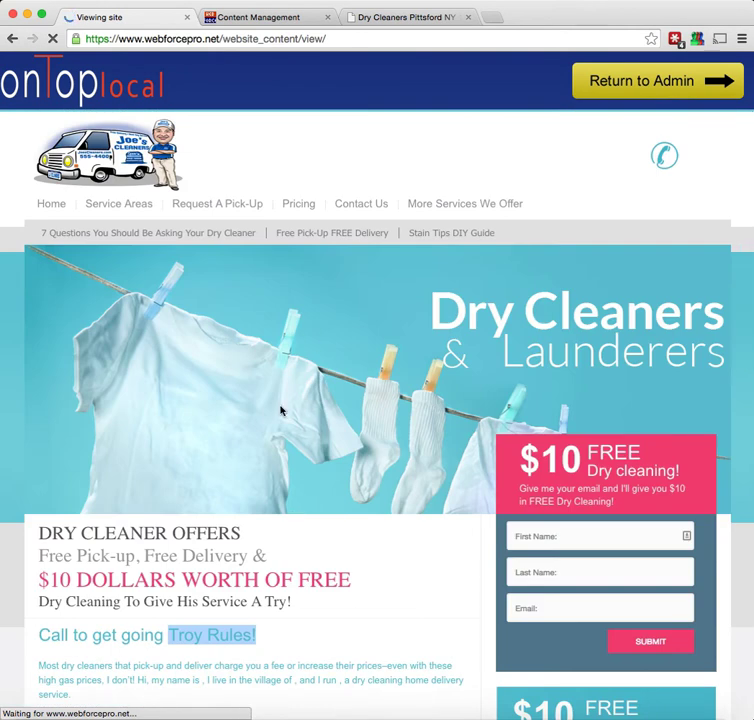
# Step: Look through the Pricing page in the site preview and return to the Home page
pyautogui.click(302, 208)
pyautogui.scroll(-10, 246, 360)
pyautogui.scroll(10, 247, 363)
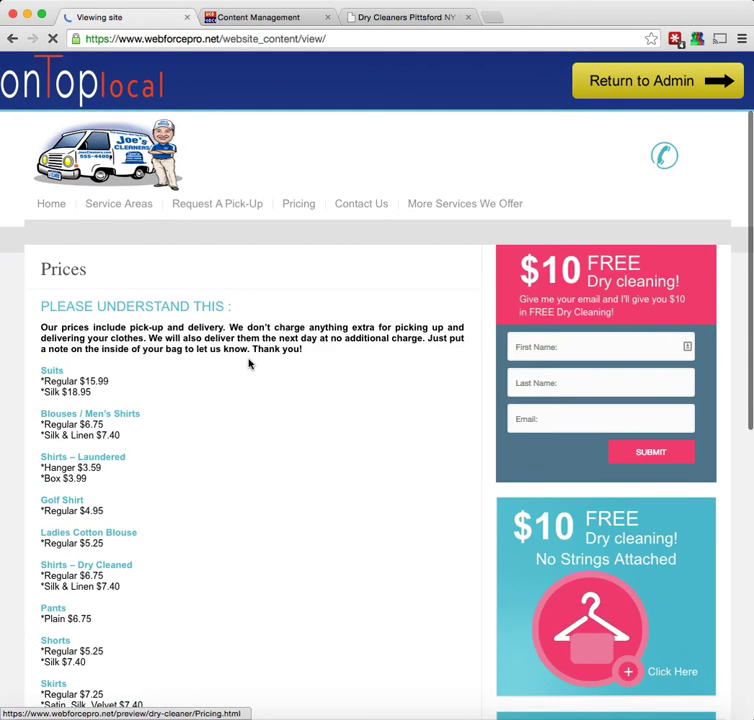
pyautogui.click(52, 204)
pyautogui.scroll(-3, 180, 420)
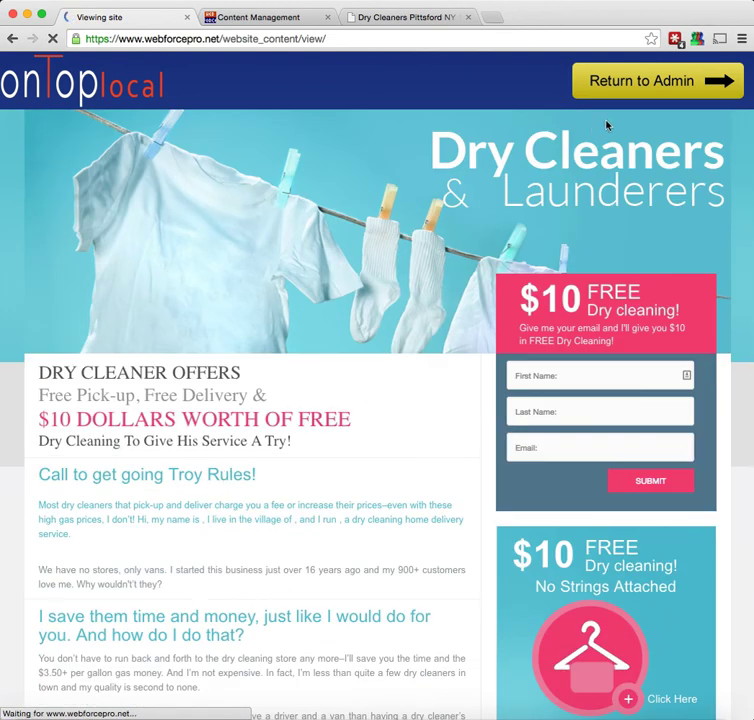
pyautogui.scroll(2, 457, 240)
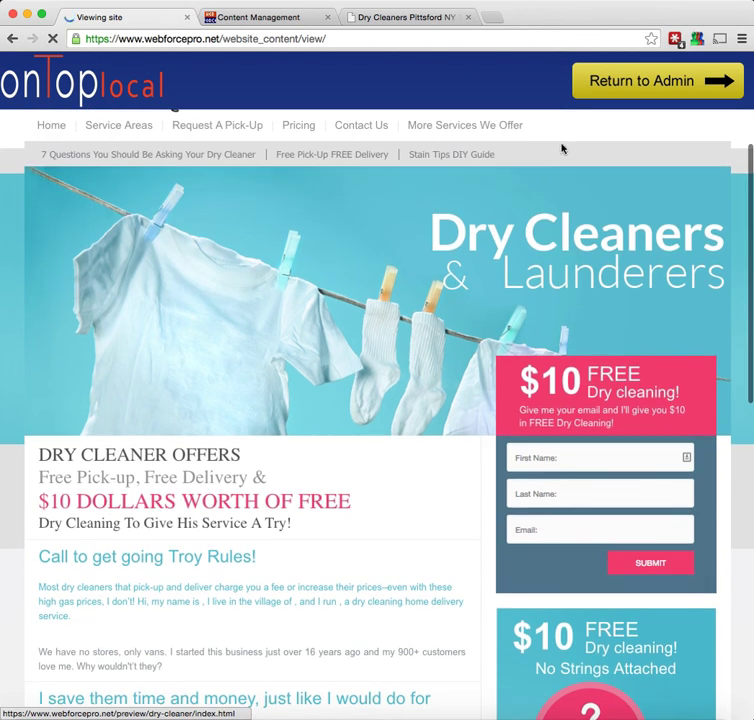
# Step: Return to the content admin and reopen the index.html home page for editing at its "Call {$phone} to get going" heading
pyautogui.click(665, 82)
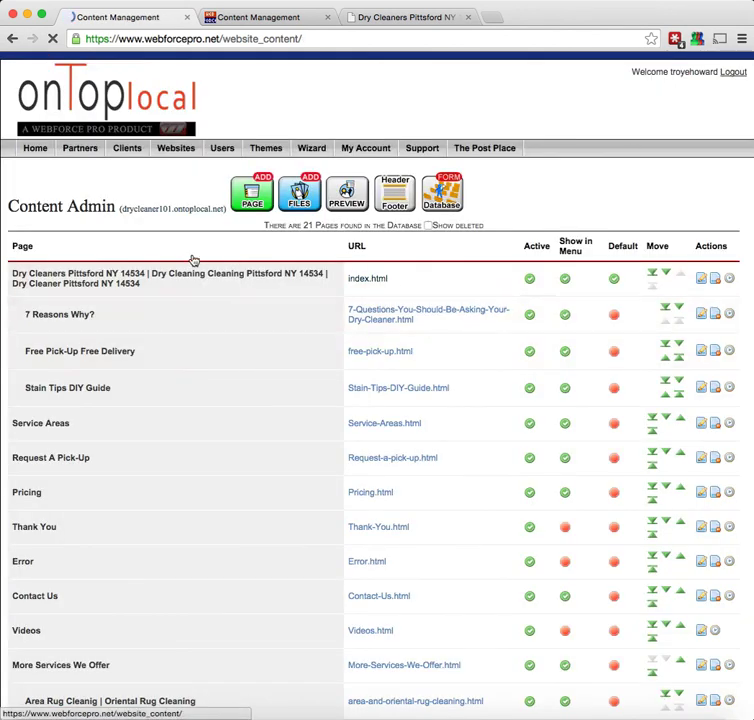
pyautogui.click(703, 281)
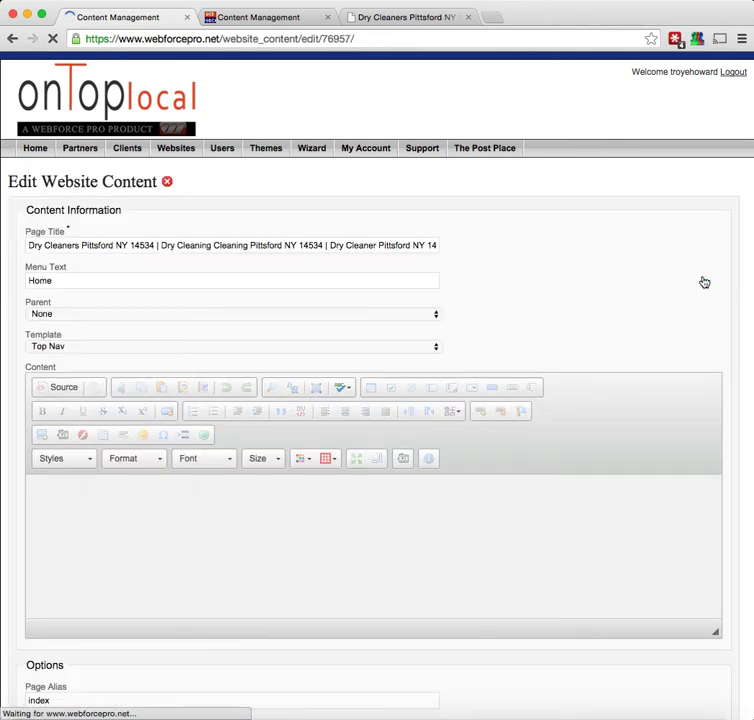
pyautogui.scroll(-5, 310, 457)
pyautogui.scroll(-2, 300, 470)
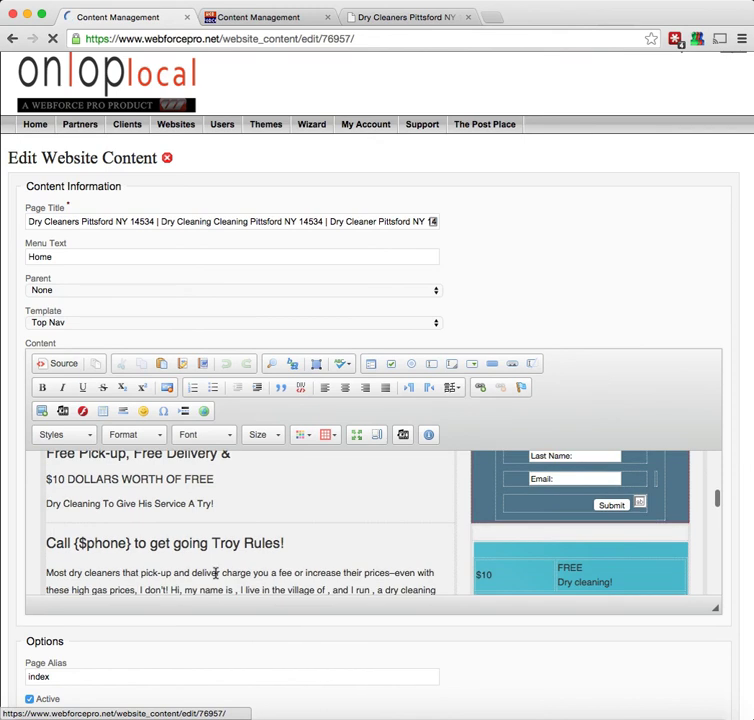
# Step: Delete the added name and "Rules!" from the end of the "Call {$phone} to get going" heading
pyautogui.click(283, 543)
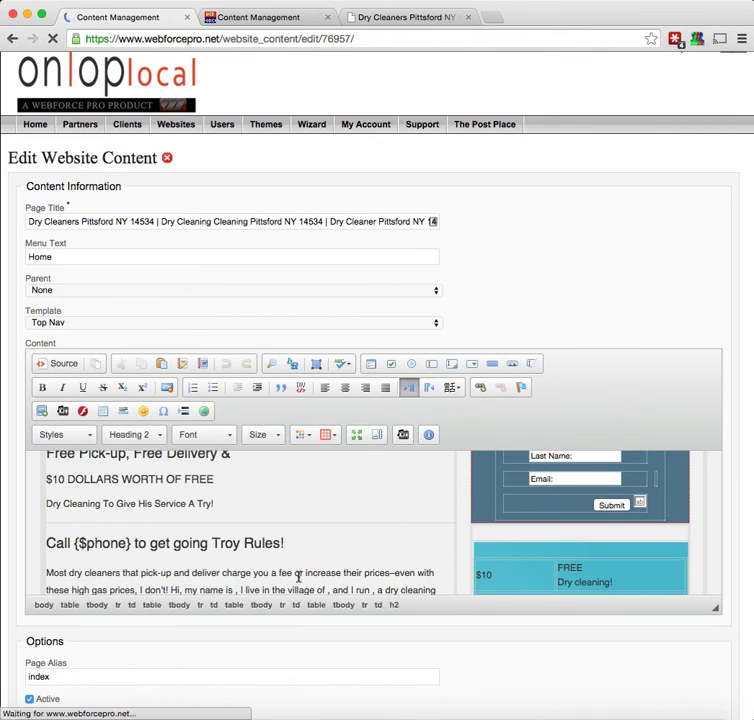
pyautogui.press('BackSpace')
pyautogui.press('BackSpace')
pyautogui.press('BackSpace')
pyautogui.press('BackSpace')
pyautogui.press('BackSpace')
pyautogui.press('BackSpace')
pyautogui.press('BackSpace')
pyautogui.press('BackSpace')
pyautogui.press('BackSpace')
pyautogui.press('BackSpace')
pyautogui.press('BackSpace')
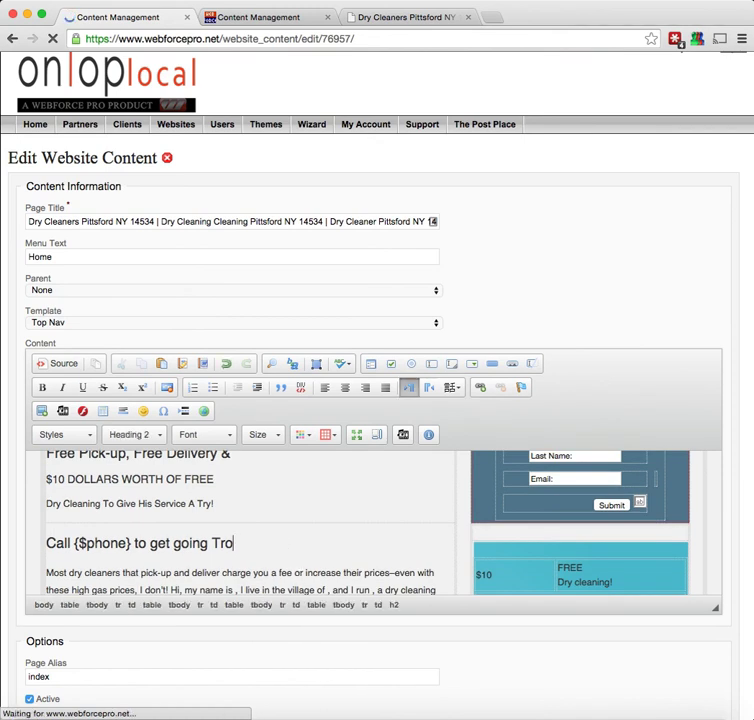
# Step: Save the home page, view it in the site preview and check the restored heading
pyautogui.scroll(-10, 298, 540)
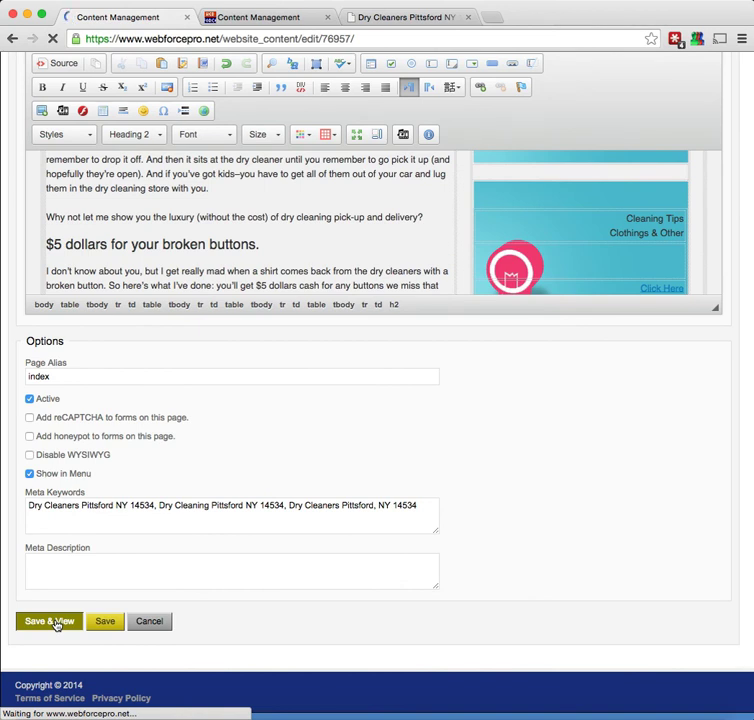
pyautogui.click(50, 621)
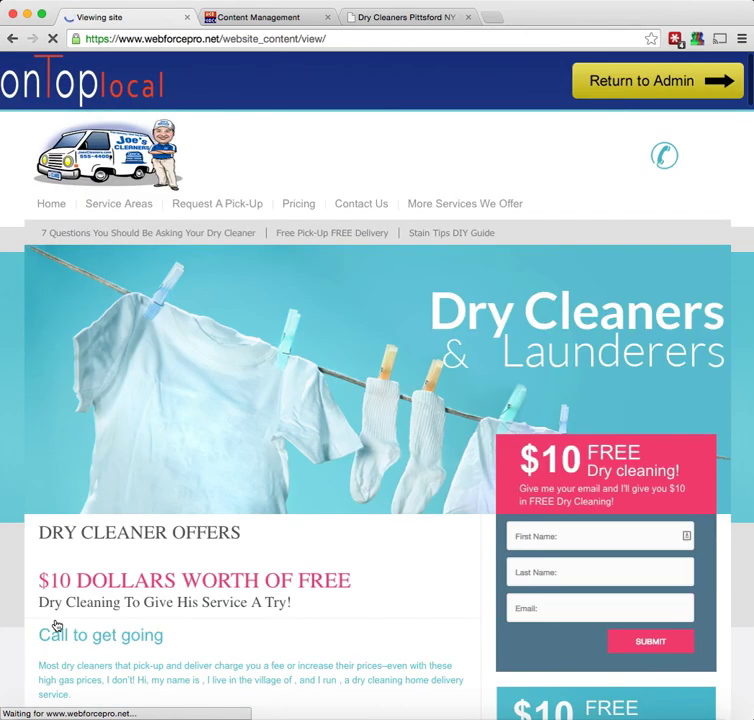
pyautogui.scroll(-3, 300, 510)
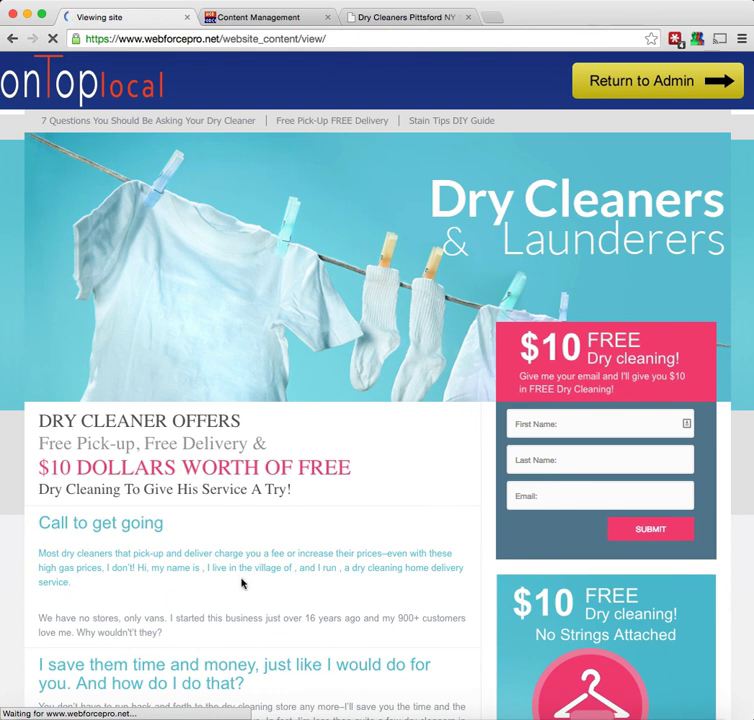
pyautogui.scroll(-1, 263, 540)
pyautogui.scroll(-5, 262, 537)
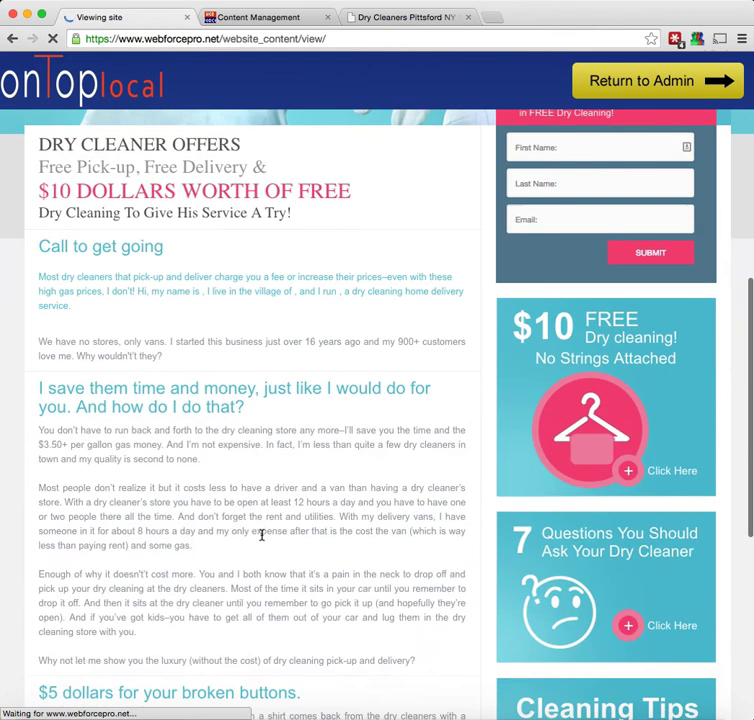
# Step: Return to the content admin, open the standalone preview of the dry cleaner site and look through its home page
pyautogui.click(647, 95)
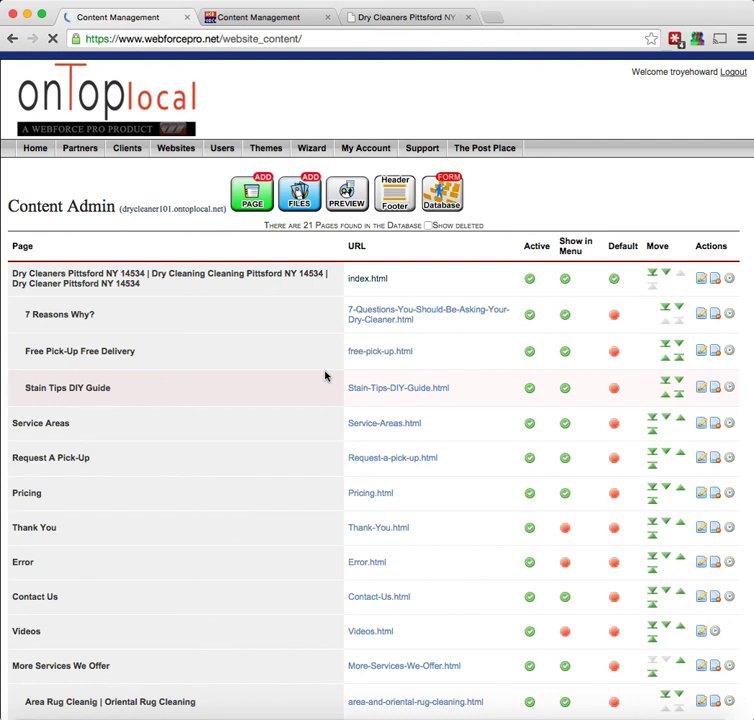
pyautogui.click(346, 193)
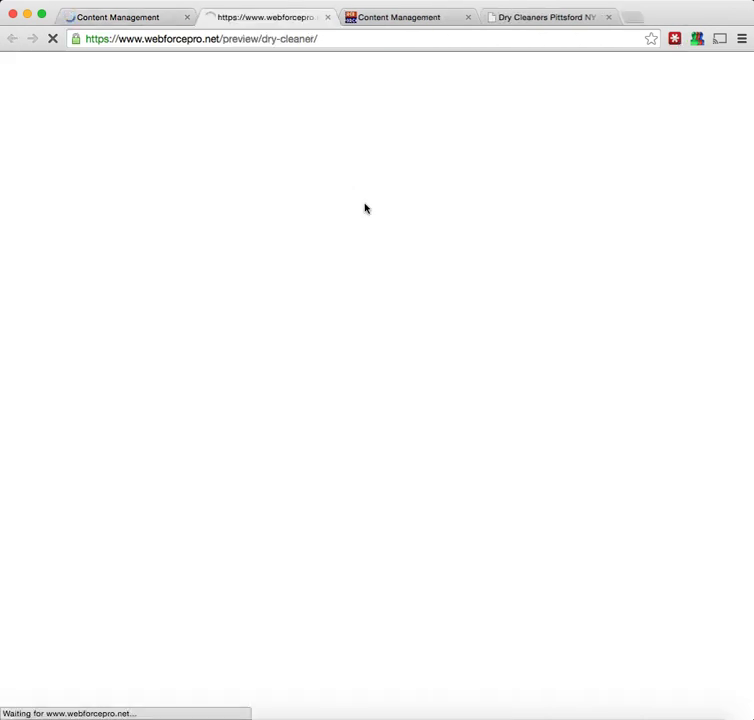
pyautogui.scroll(-5, 236, 203)
pyautogui.scroll(-1, 236, 203)
pyautogui.scroll(6, 246, 407)
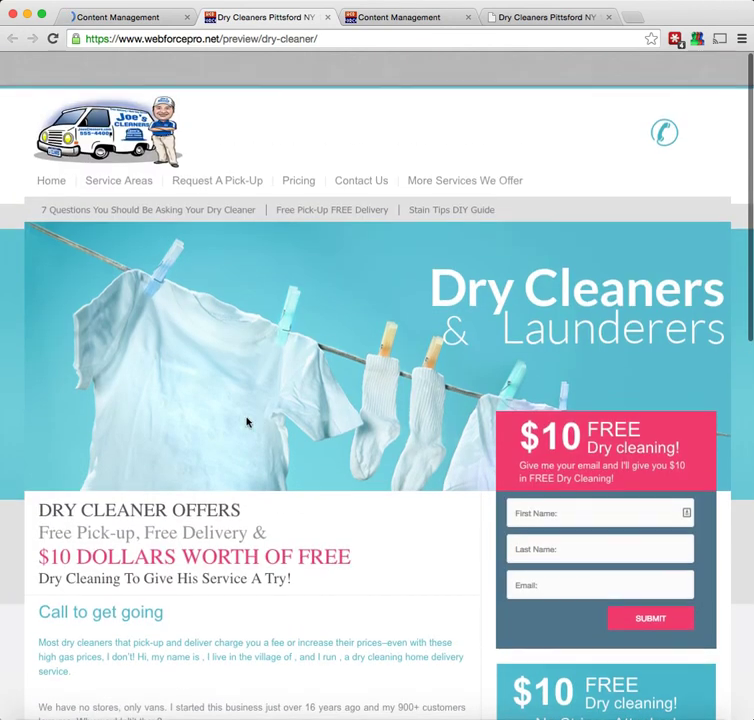
# Step: Browse the Request A Pick-Up, Pricing, Contact Us, More Services We Offer, Service Areas and Home pages, then close the preview
pyautogui.click(268, 152)
pyautogui.click(295, 151)
pyautogui.click(345, 151)
pyautogui.click(446, 150)
pyautogui.click(138, 155)
pyautogui.click(57, 156)
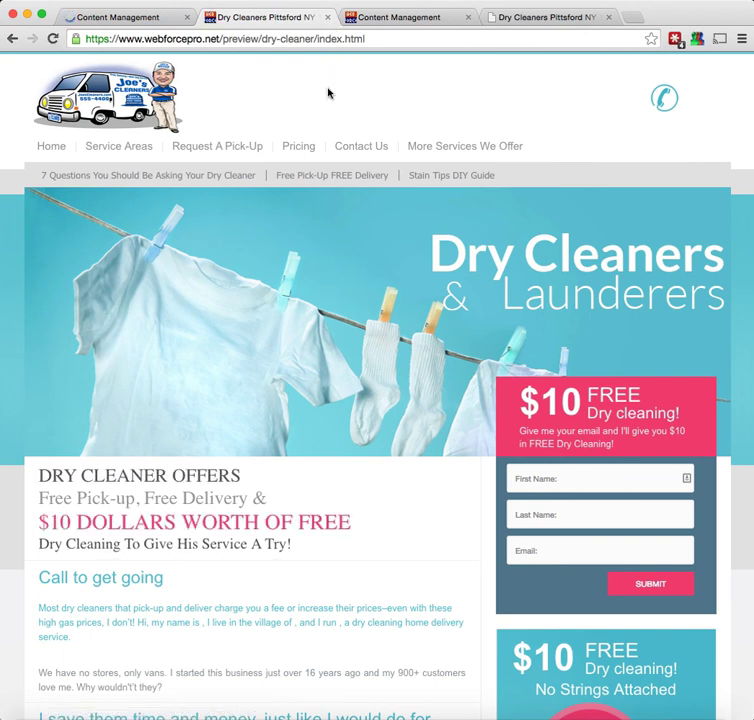
pyautogui.click(327, 17)
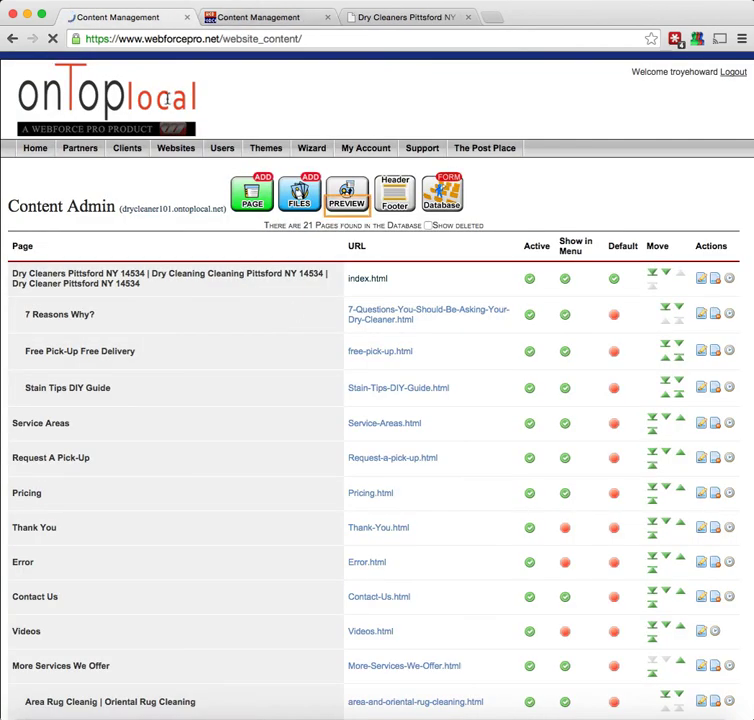